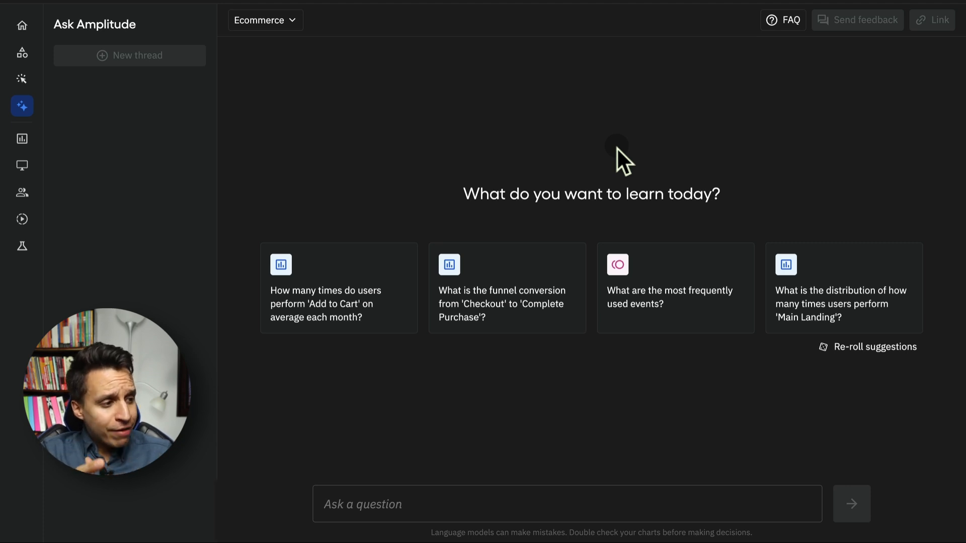
Ask 'How many purchases did we have last in the month?' to get the daily November 2024 purchase chart.
click(426, 505)
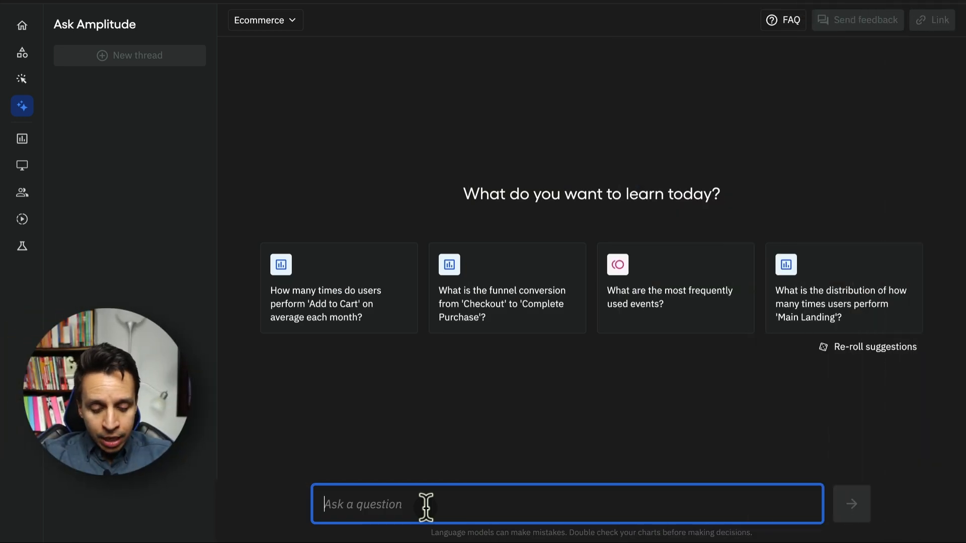
text(How many purchases did we have last in the month?)
key(Return)
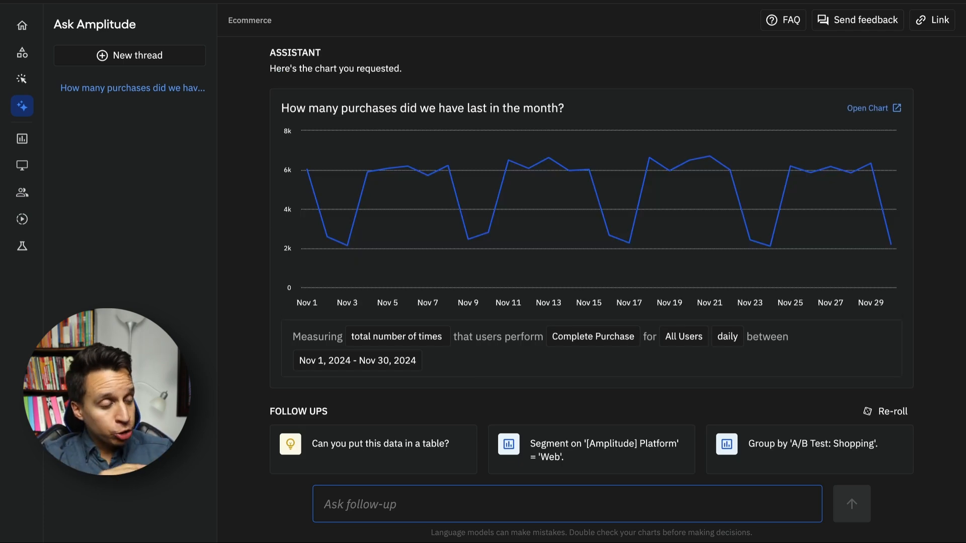
scroll(423, 222, up, 1)
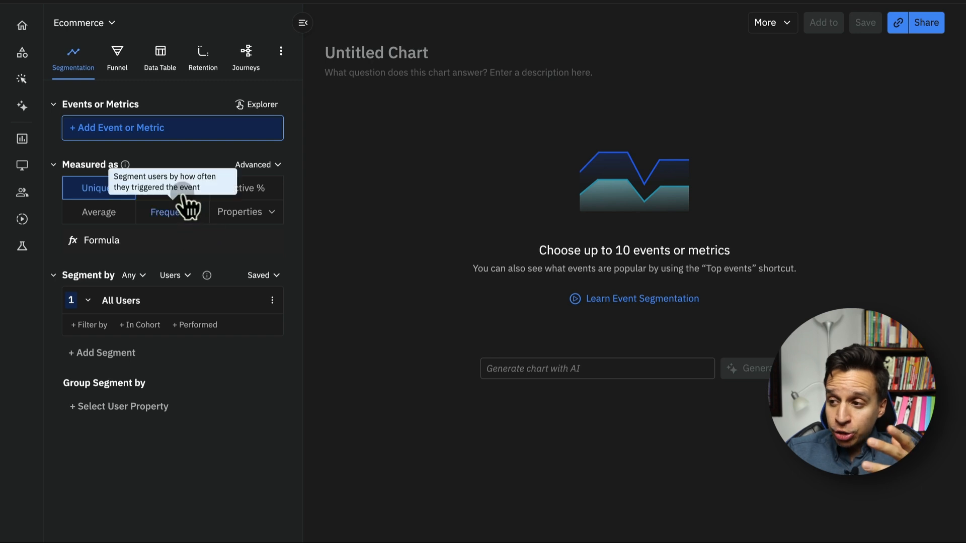
Browse the event list of the empty Untitled Chart and close it without adding any event.
click(129, 132)
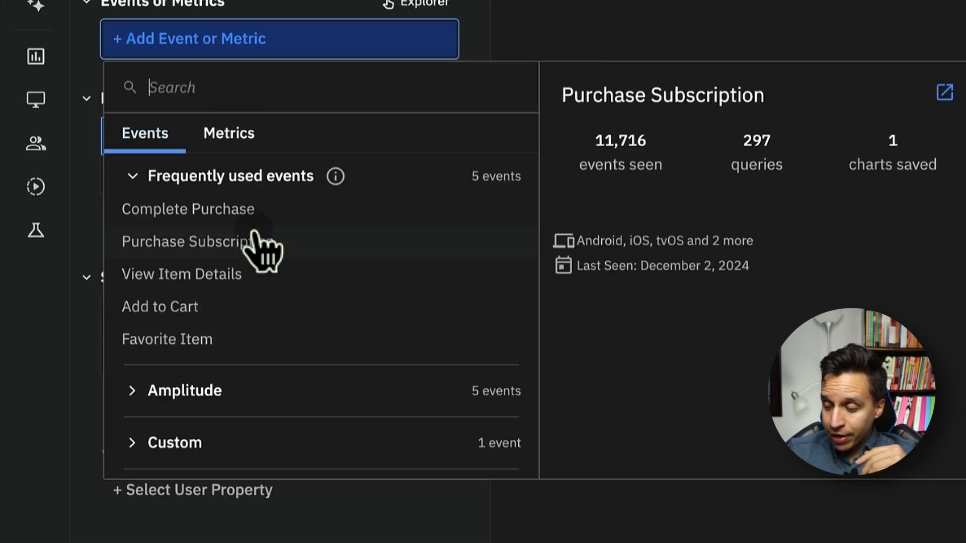
scroll(258, 247, down, 4)
scroll(259, 242, up, 4)
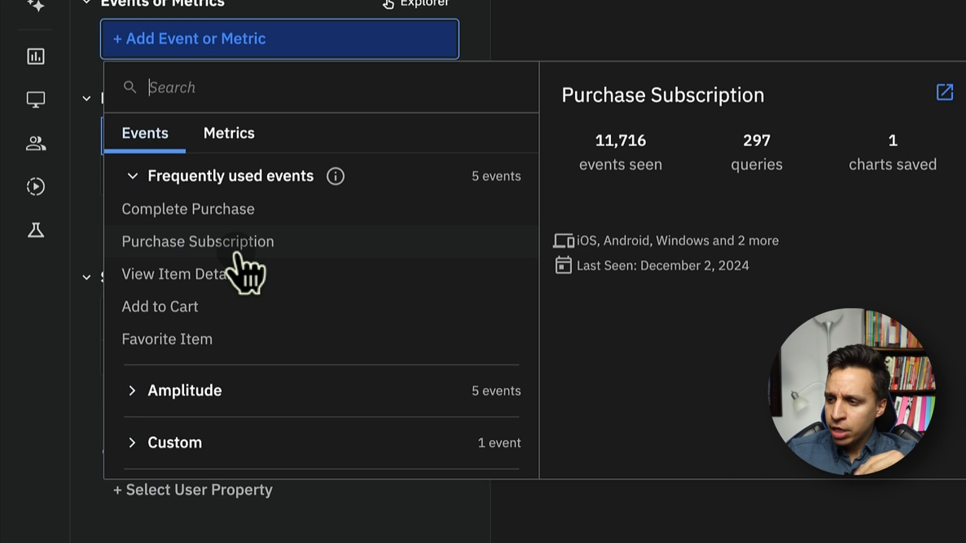
scroll(257, 267, down, 5)
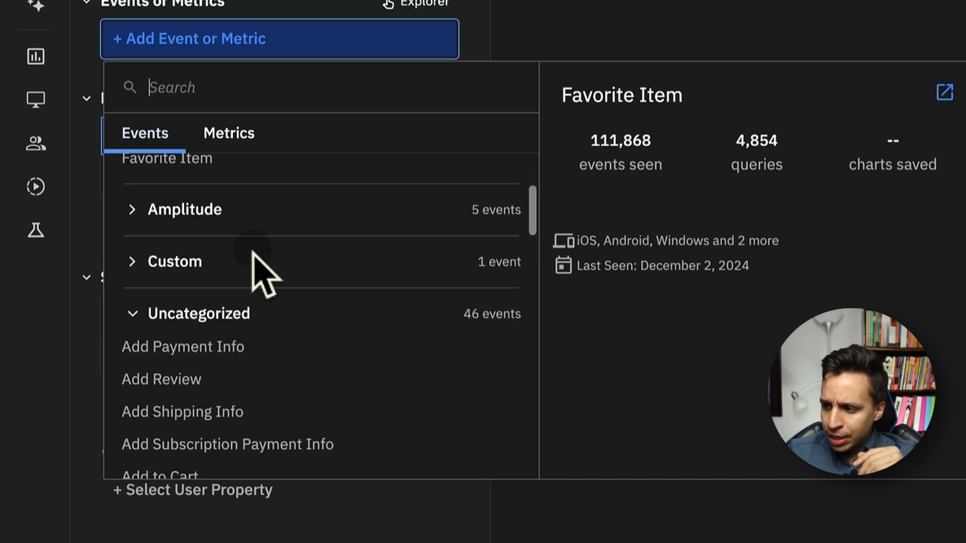
scroll(274, 287, down, 2)
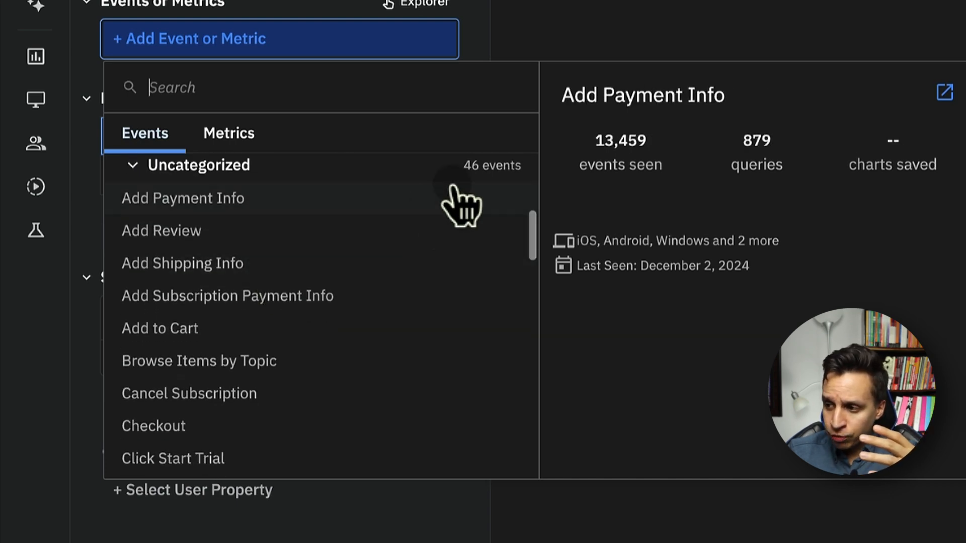
scroll(364, 345, up, 3)
scroll(356, 302, up, 2)
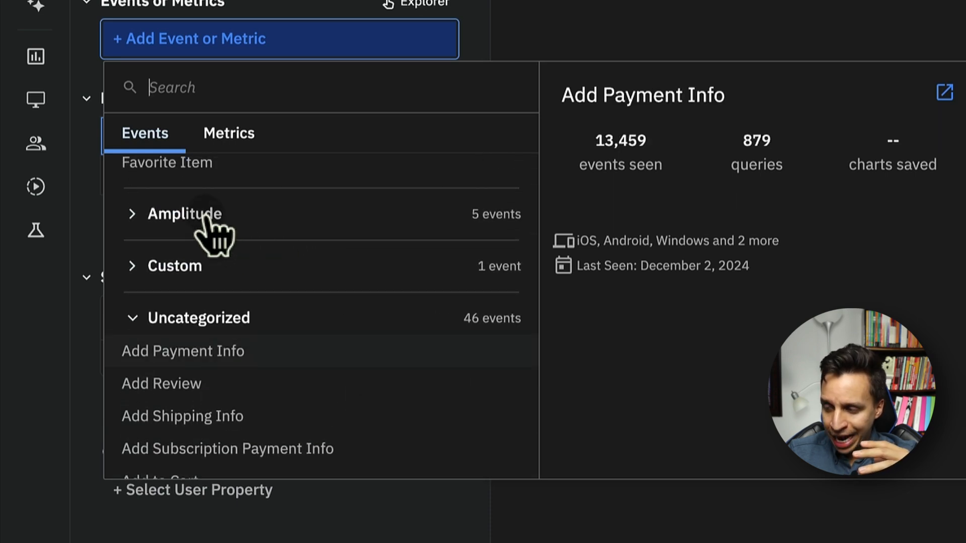
scroll(290, 377, down, 3)
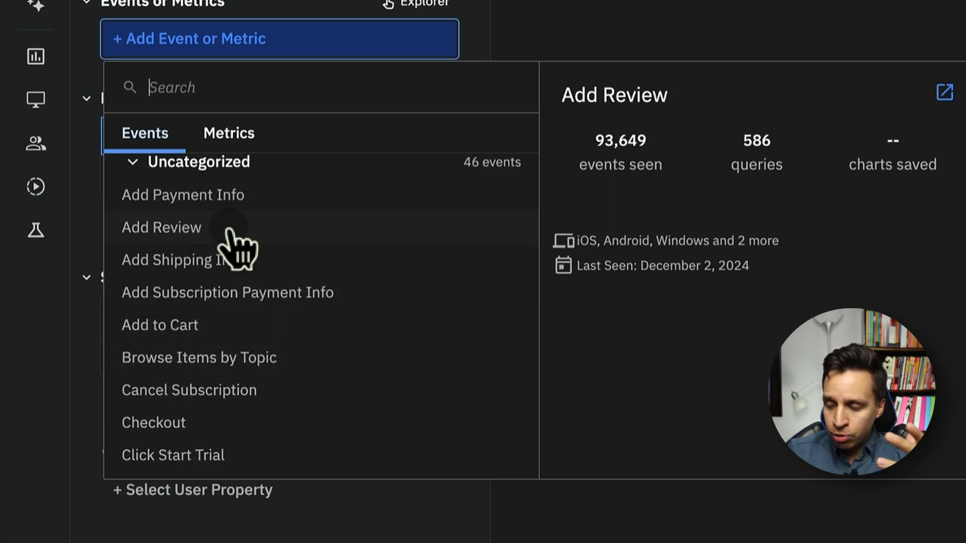
scroll(233, 248, down, 2)
scroll(234, 359, up, 2)
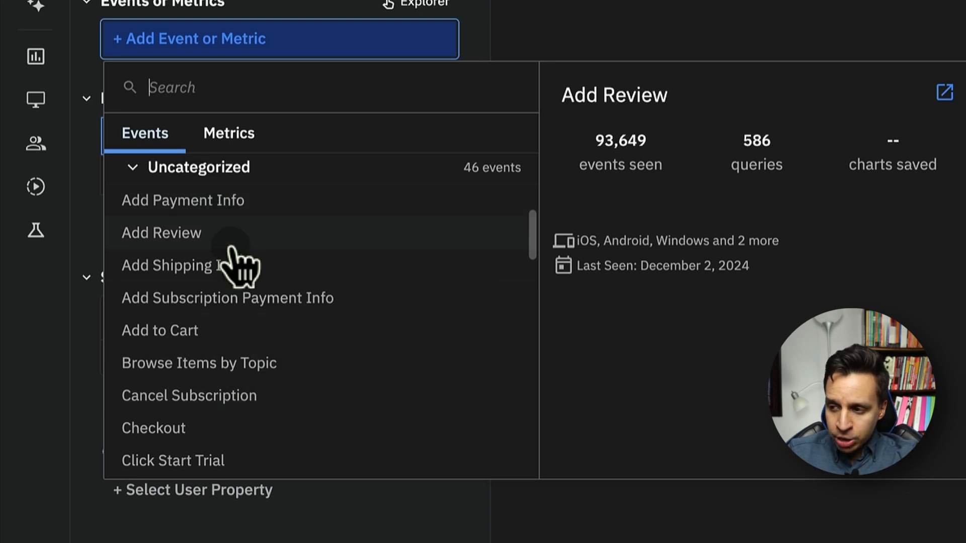
scroll(237, 282, down, 2)
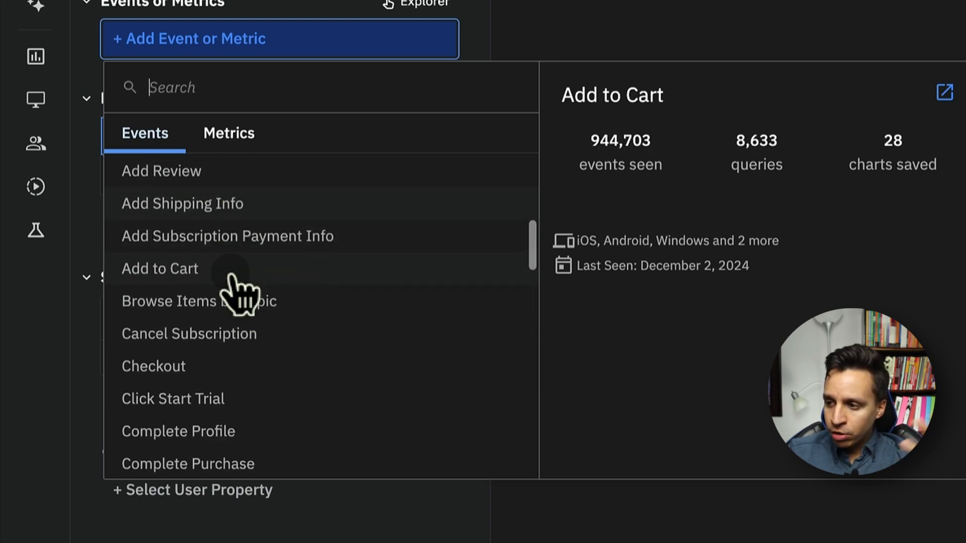
scroll(275, 255, down, 2)
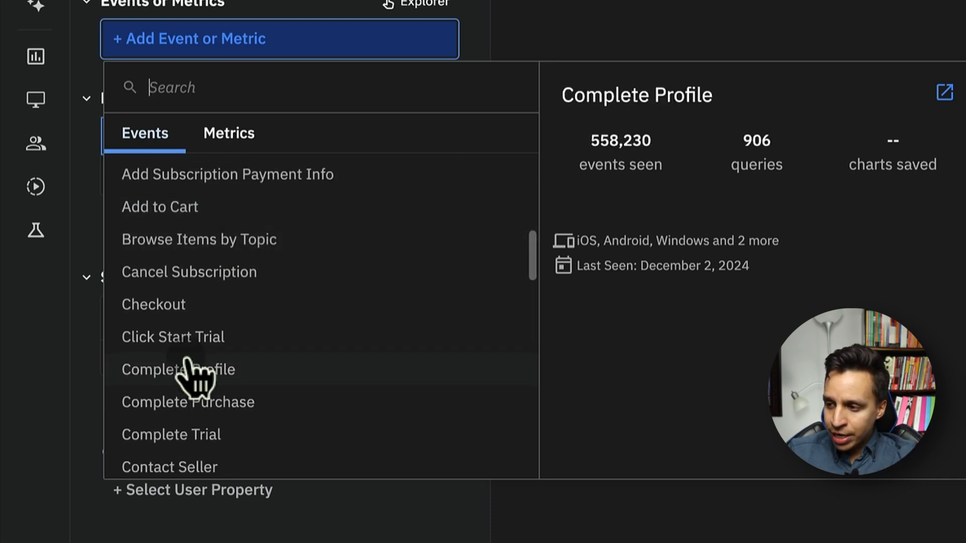
scroll(194, 359, down, 2)
scroll(256, 357, down, 4)
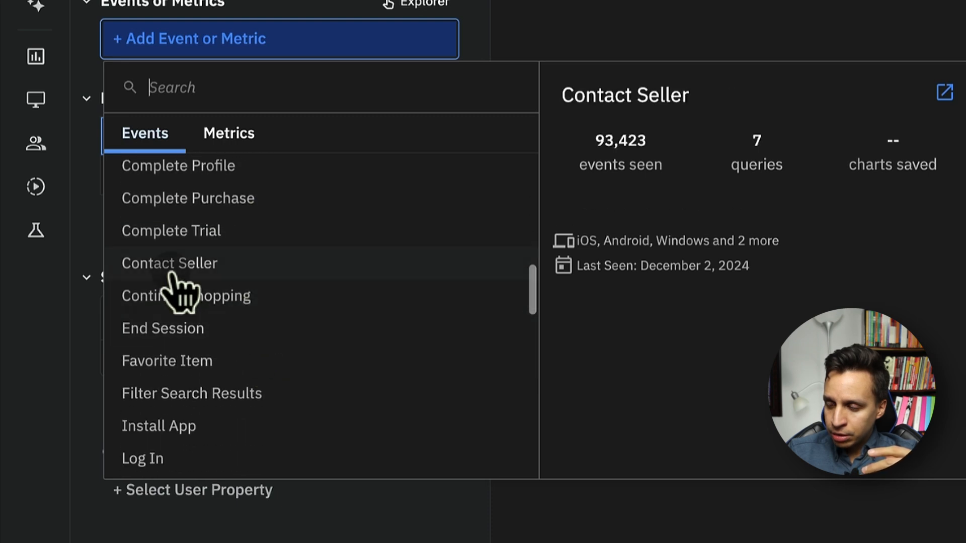
scroll(215, 297, down, 5)
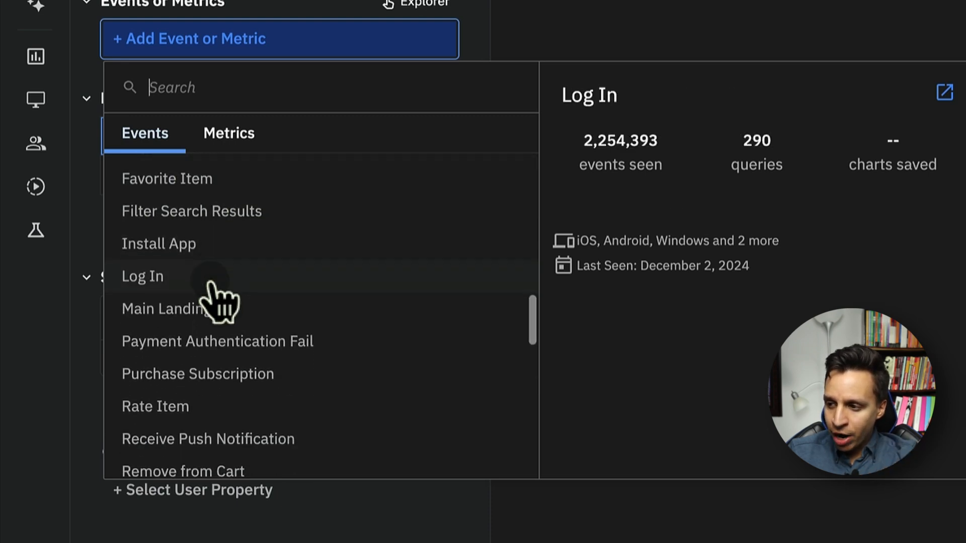
scroll(210, 342, down, 9)
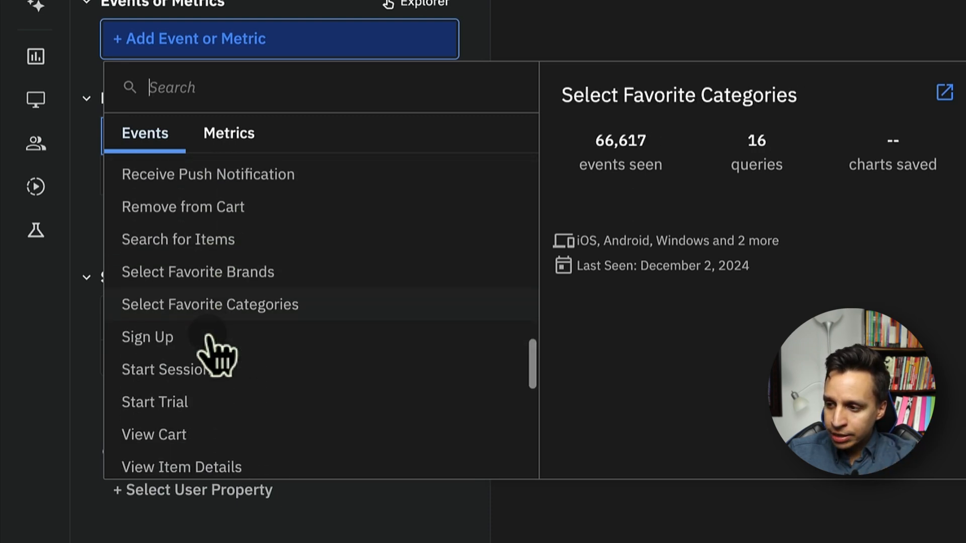
scroll(232, 419, down, 6)
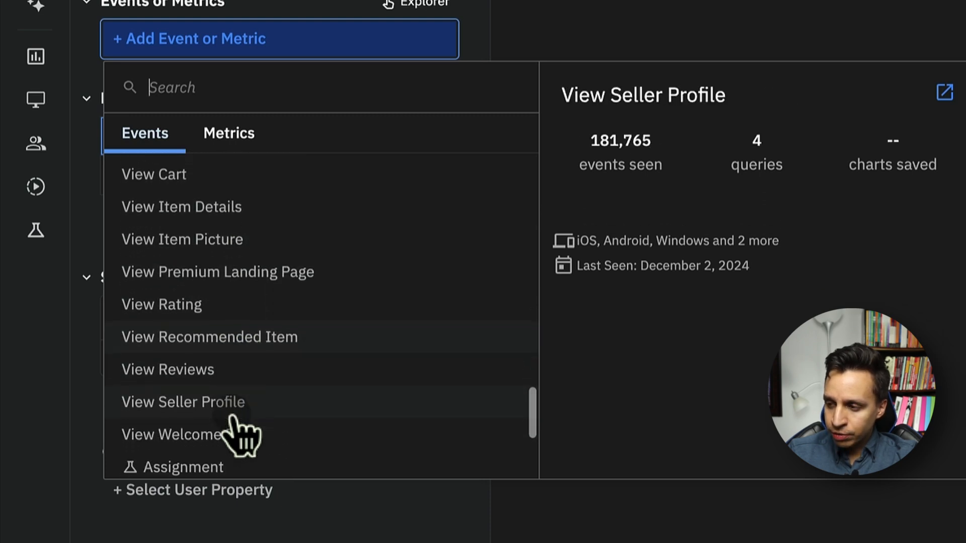
scroll(228, 406, down, 8)
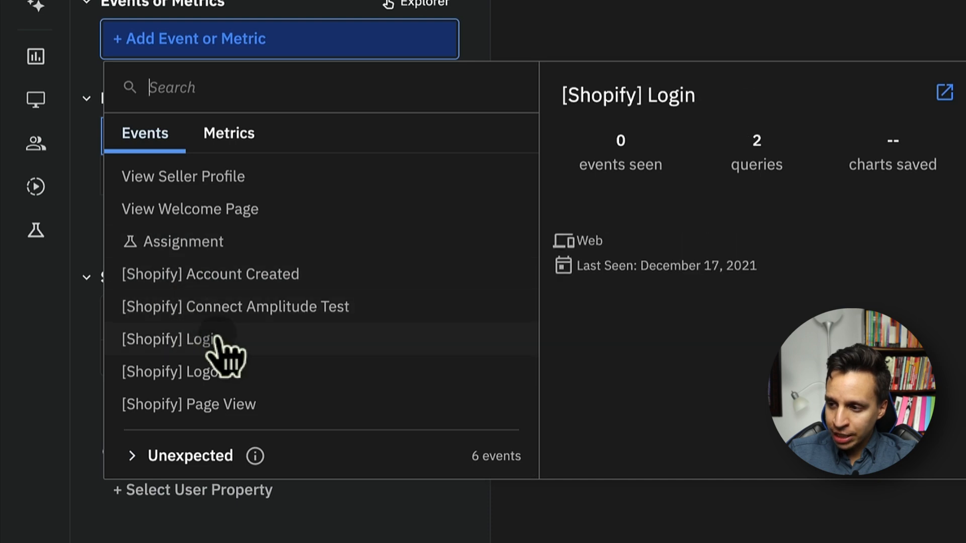
scroll(233, 384, up, 4)
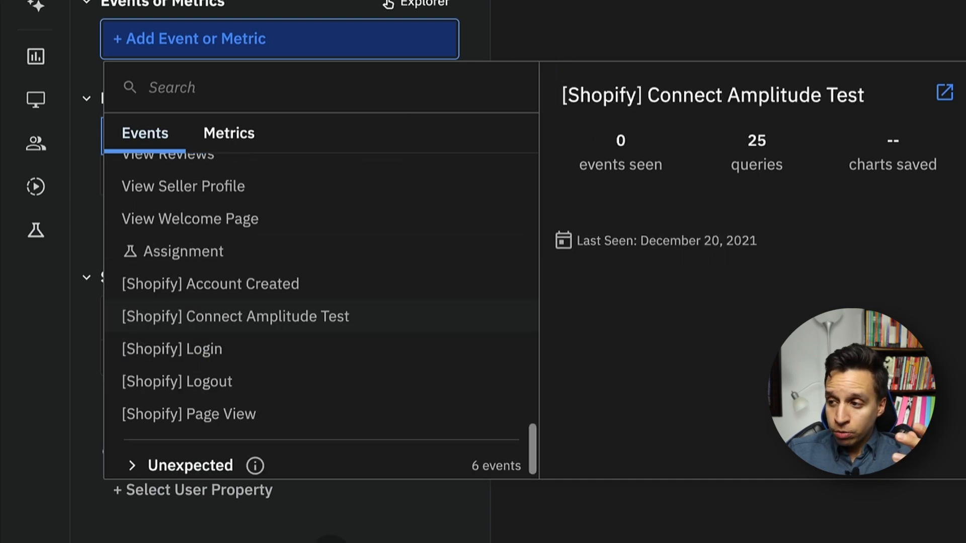
click(583, 30)
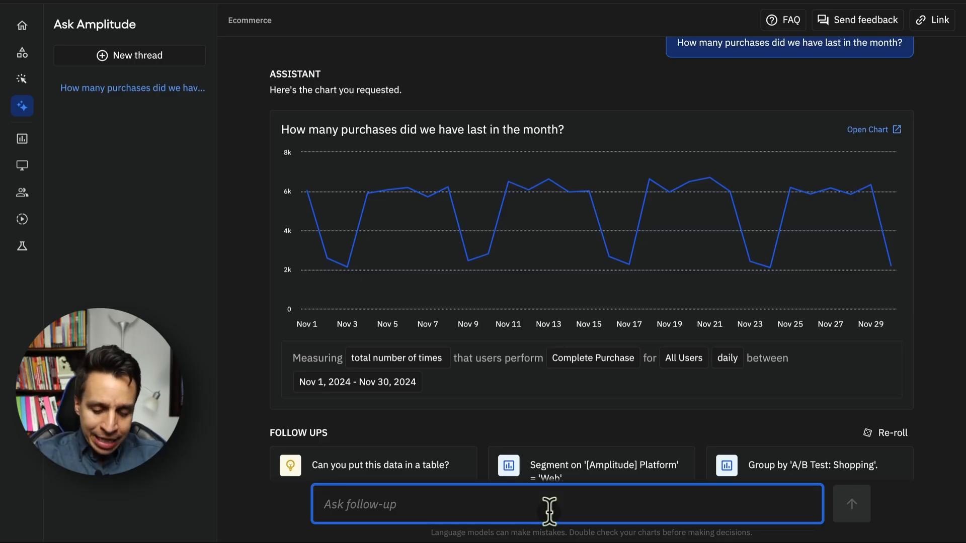
Send the follow-up 'Let's add the subscription purchase event to the chart', correcting its typos first.
text(Ket's)
key(ctrl+a)
text(Let's add the susbcriptipn p)
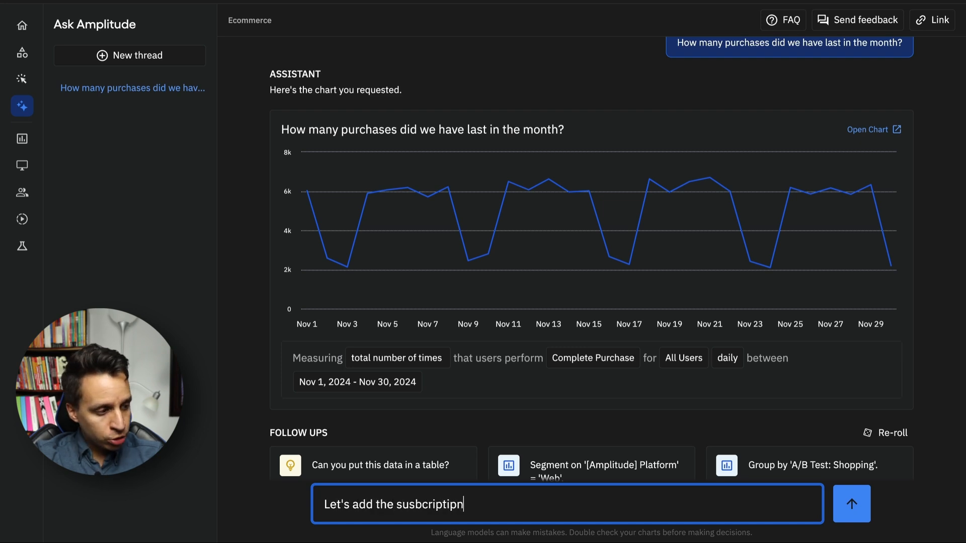
key(BackSpace)
key(BackSpace)
key(BackSpace)
key(BackSpace)
key(BackSpace)
text(ion purchase event)
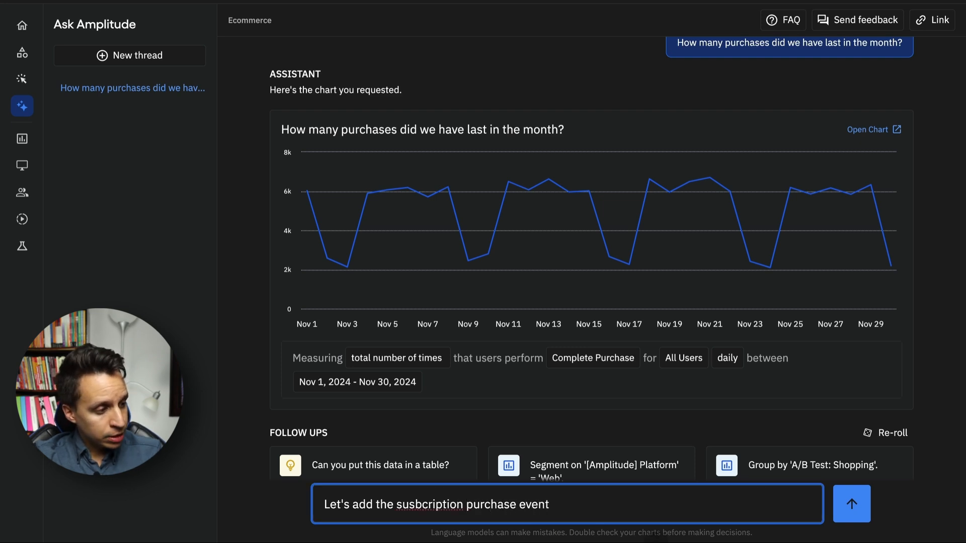
right_click(435, 506)
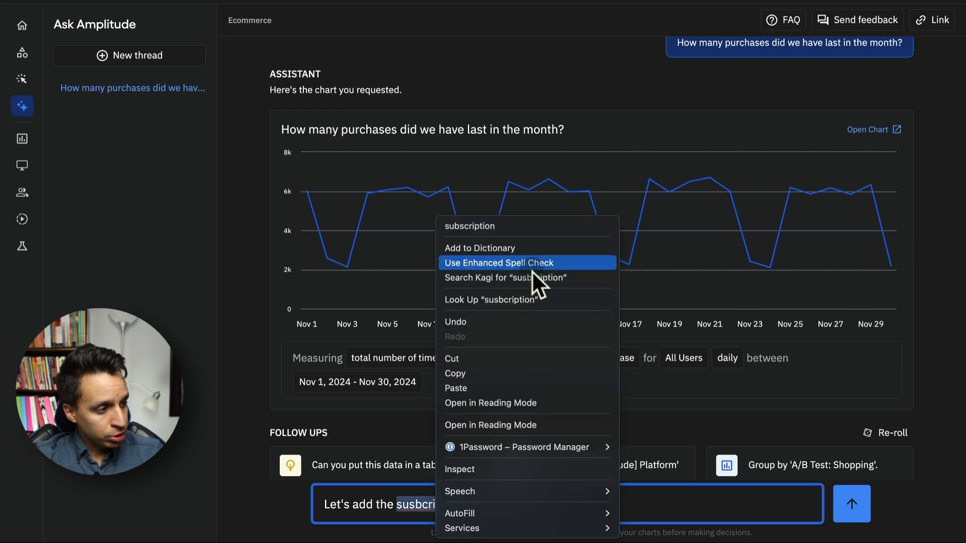
click(509, 231)
click(581, 505)
text(to the chart)
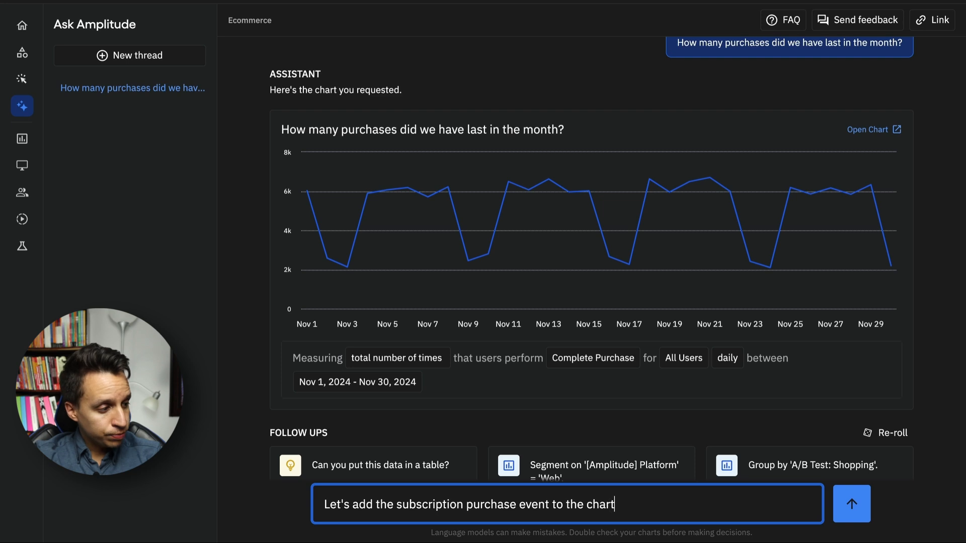
key(Return)
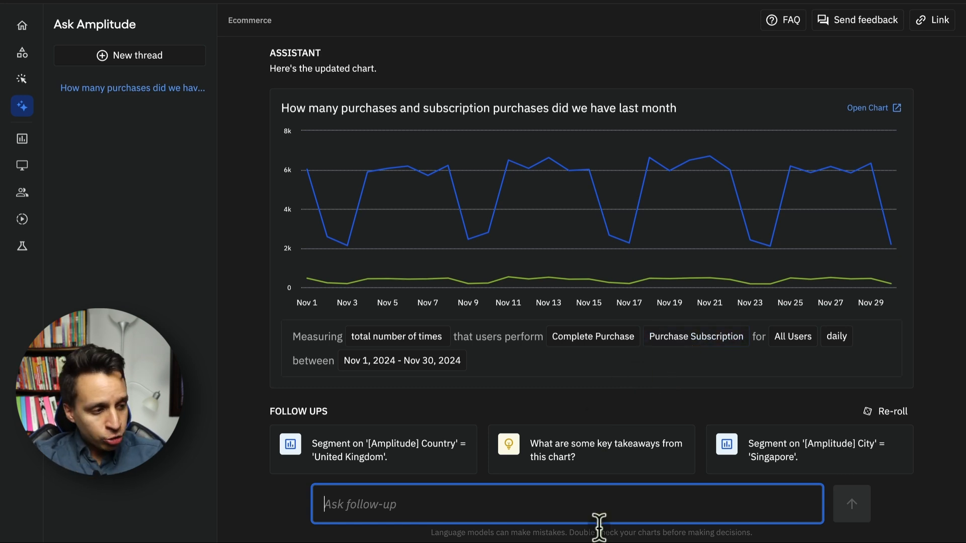
Ask the assistant: 'Let's combine both events into a single custom event.'.
text(Let's combine b)
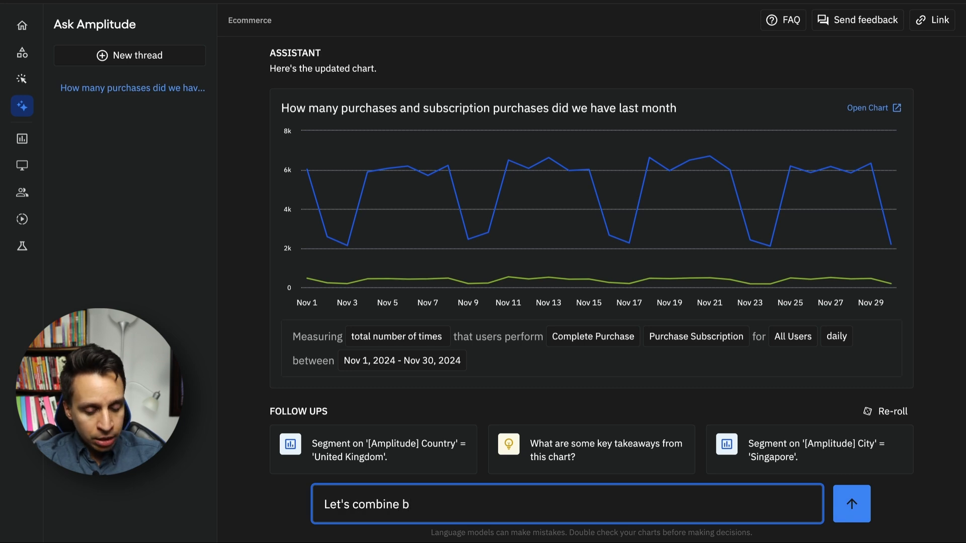
text(oth events into )
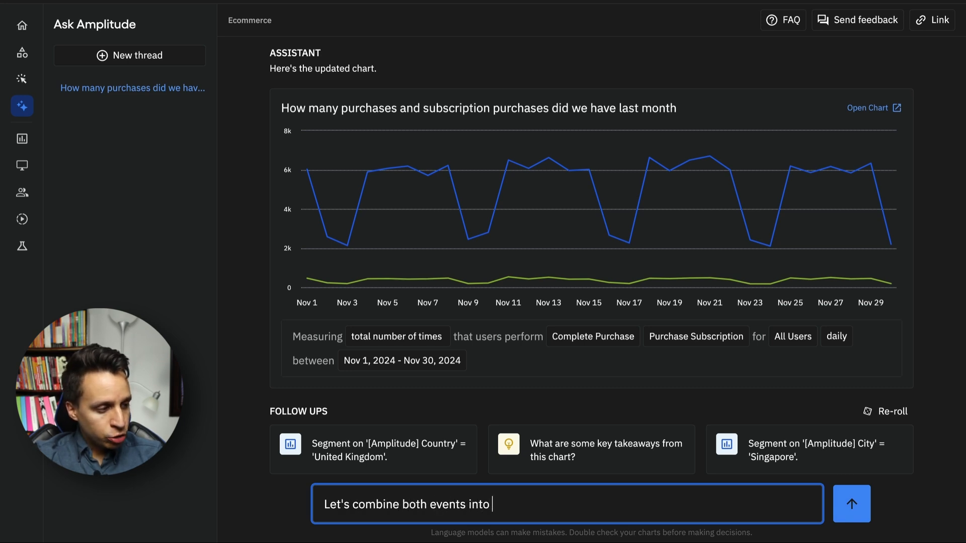
text(a single custom )
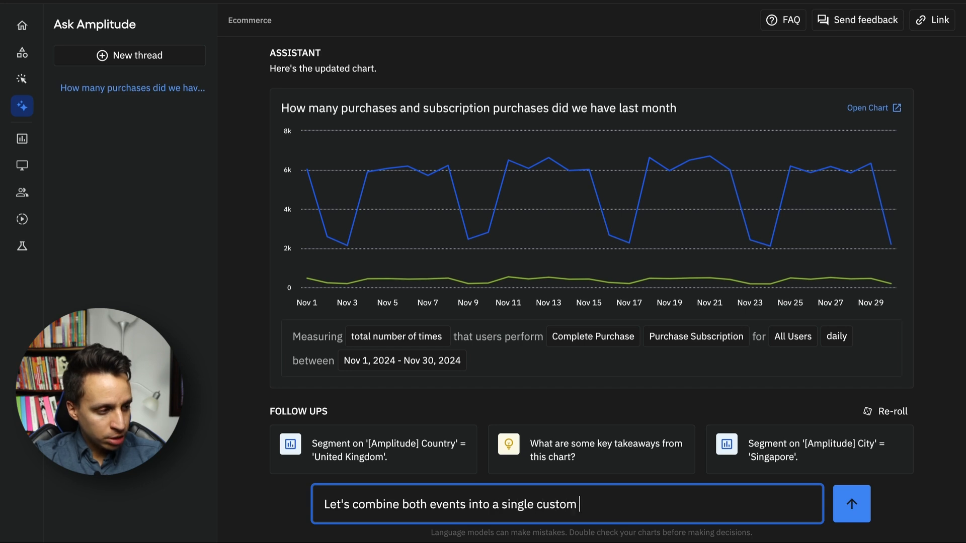
text(event.)
key(Return)
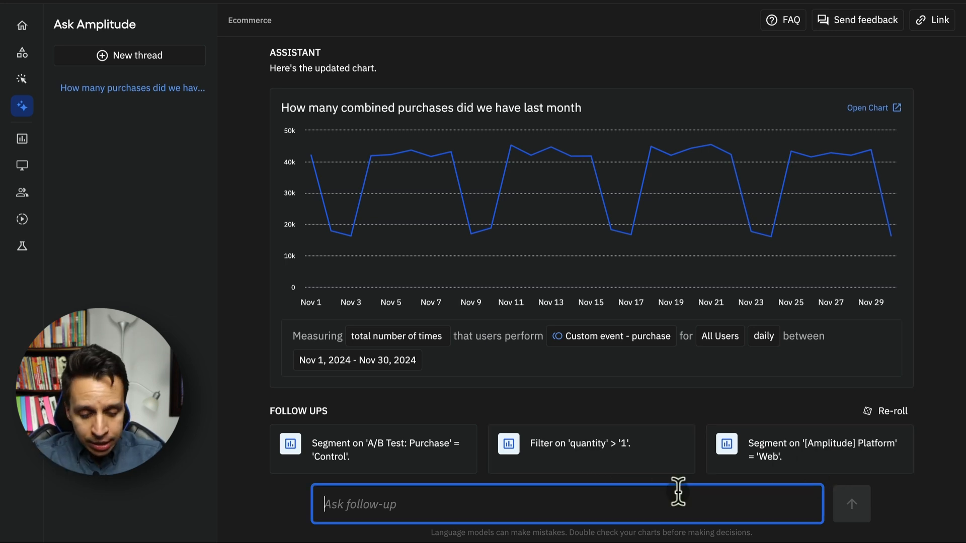
Send the follow-up 'Let's segment it by country'.
text(Let)
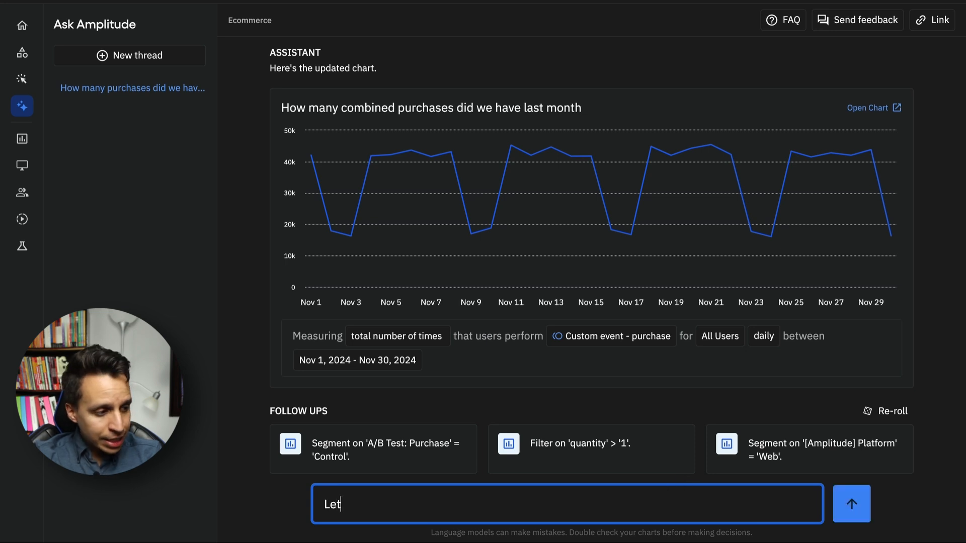
text('s segment i)
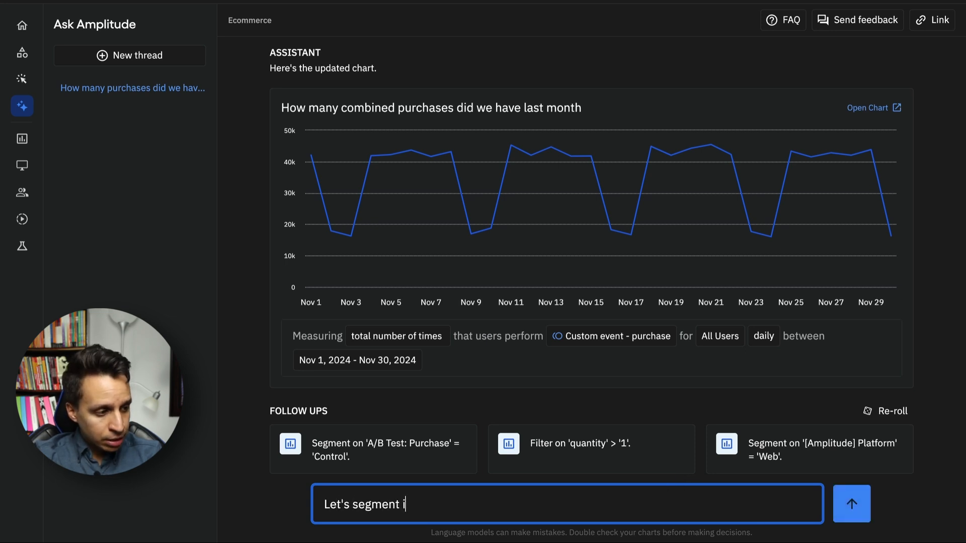
text(t by country)
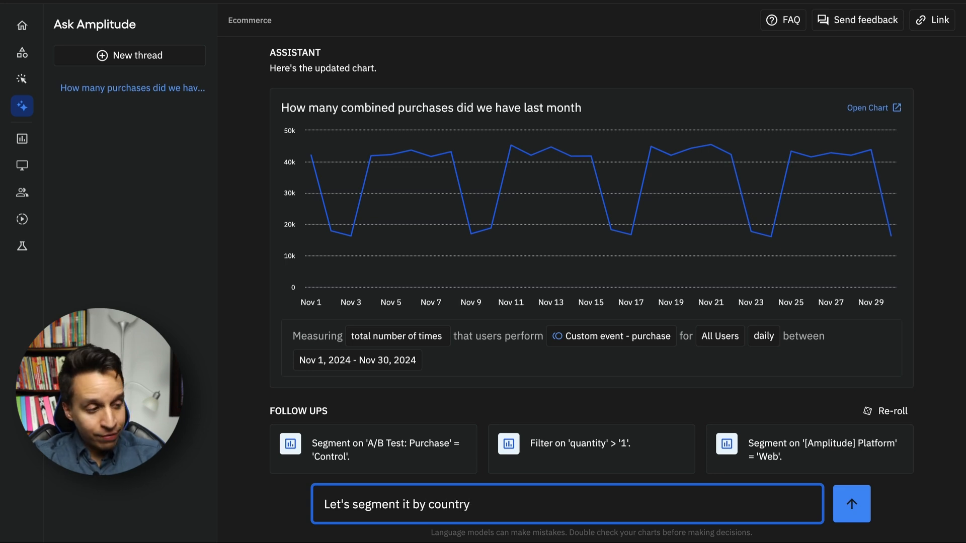
key(Return)
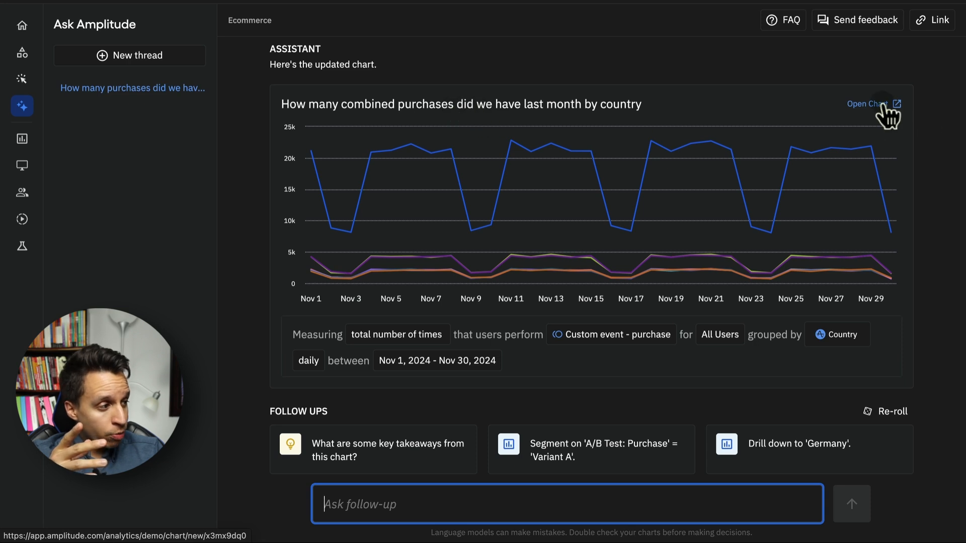
click(850, 105)
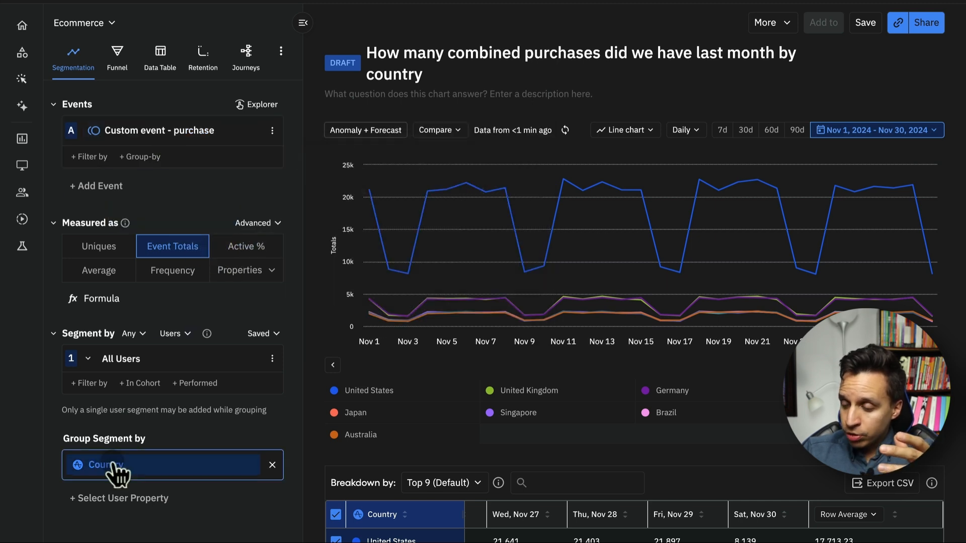
mouse_move(133, 478)
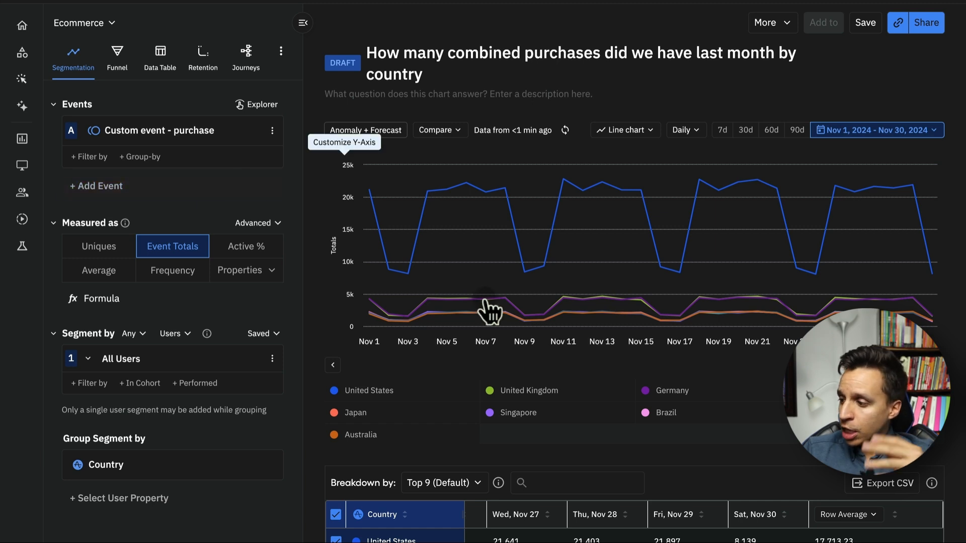
mouse_move(442, 255)
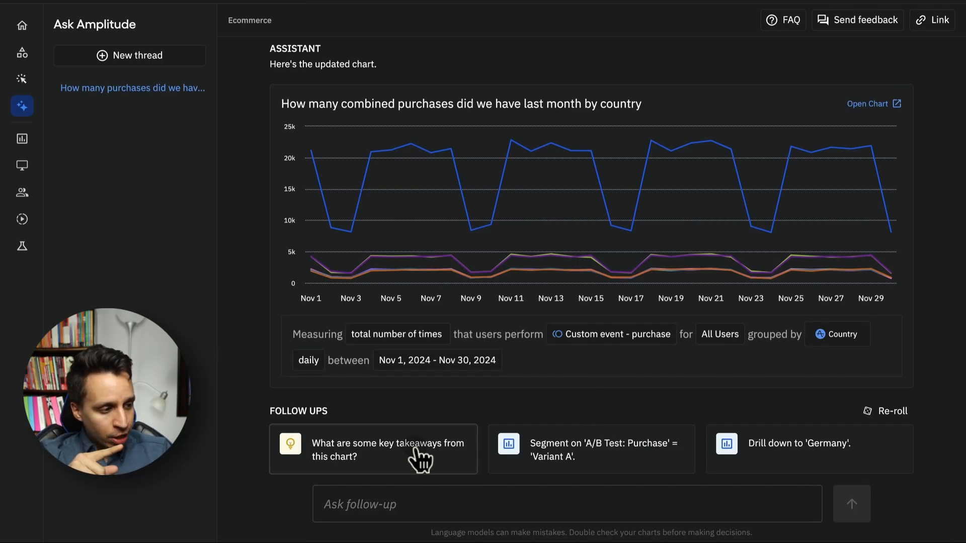
Request key takeaways from the by-country chart and allow Ask Amplitude to read its data.
click(373, 449)
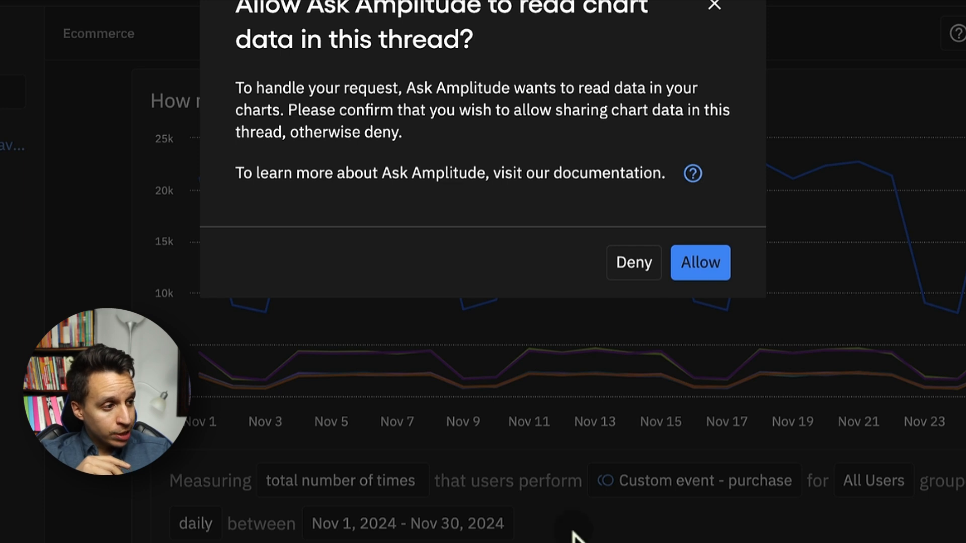
click(700, 267)
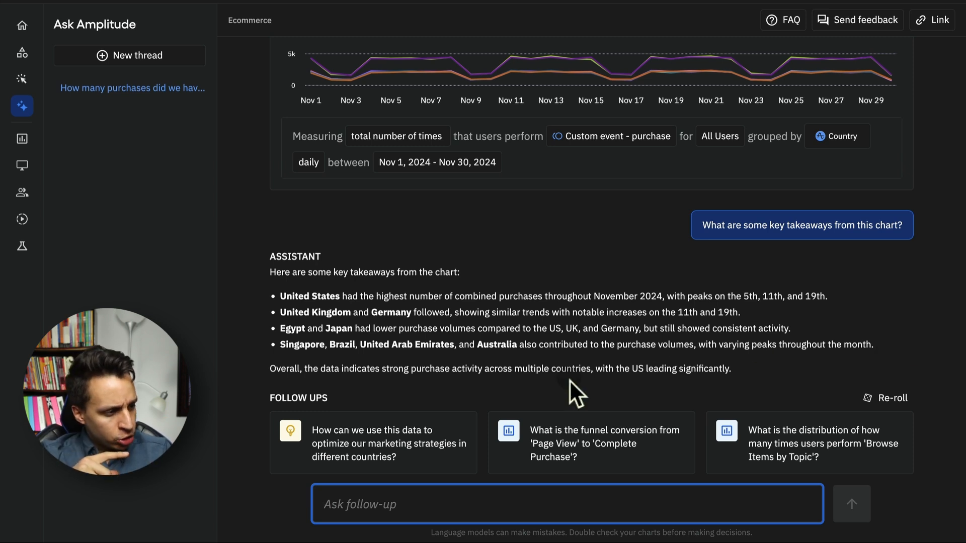
Pick the suggestion on using this data to optimize marketing strategies in different countries.
click(383, 458)
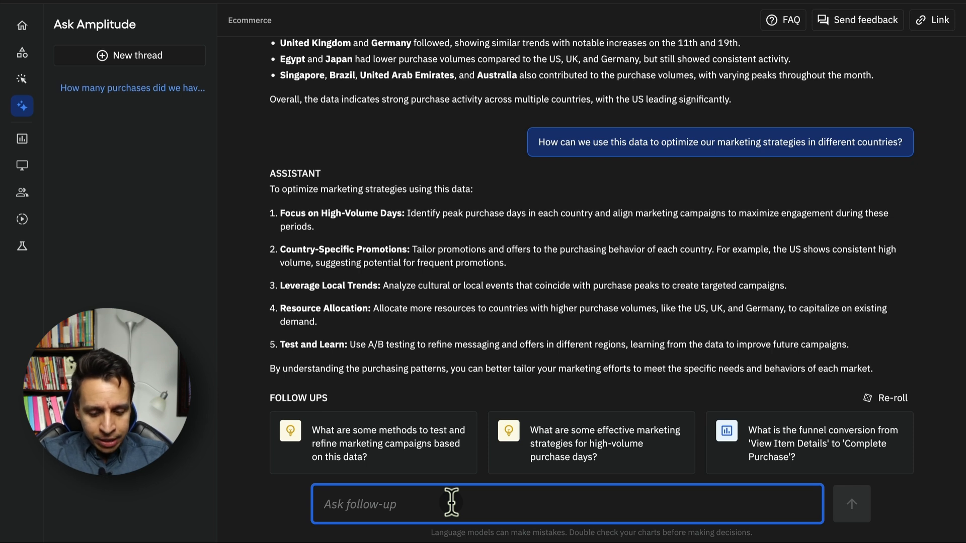
Request a funnel of all the steps a user must take to complete a purchase.
text(Let's create a funnel of all the steps a user must take to complete a purchas)
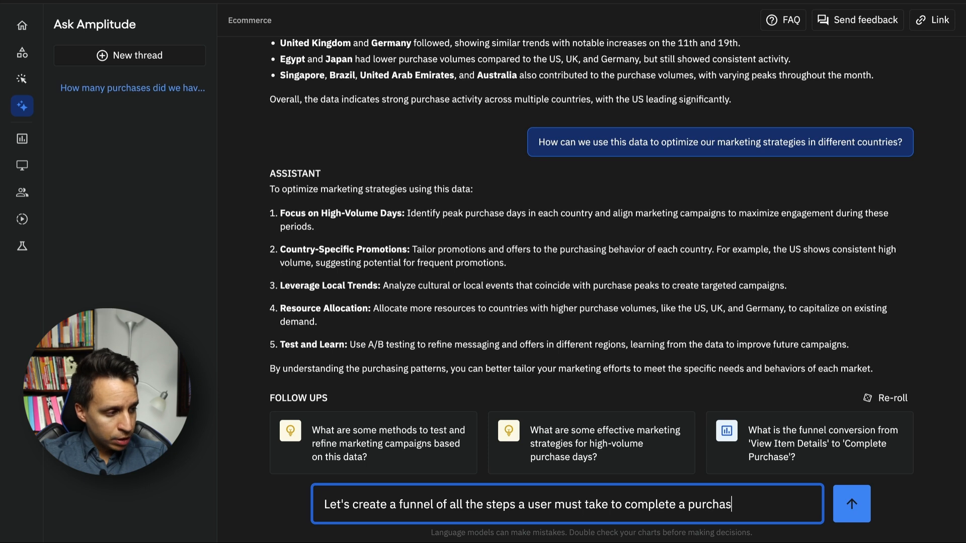
text(e.)
key(Return)
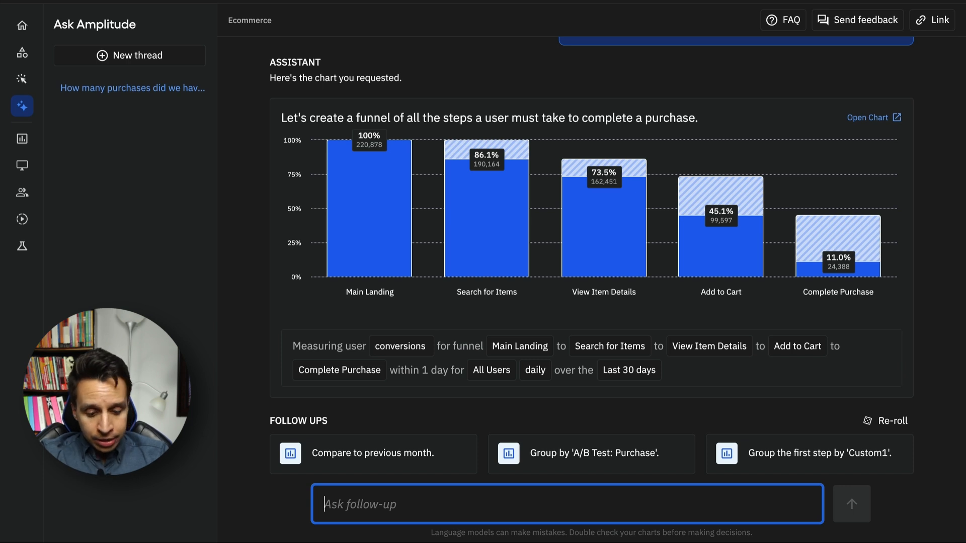
Send the follow-up 'Let's create another funnel for the subscription checkout'.
text(Let's create another funnel for the subscription )
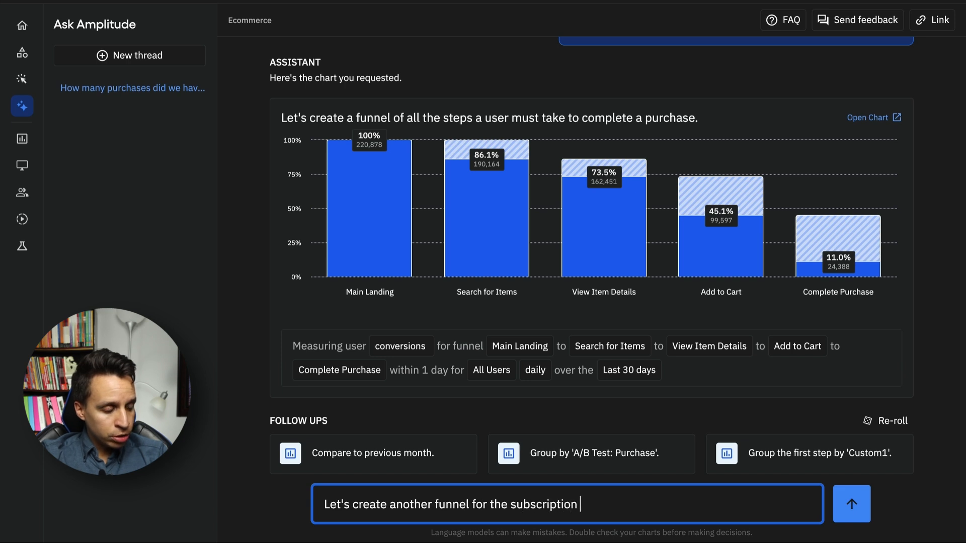
text(checkout)
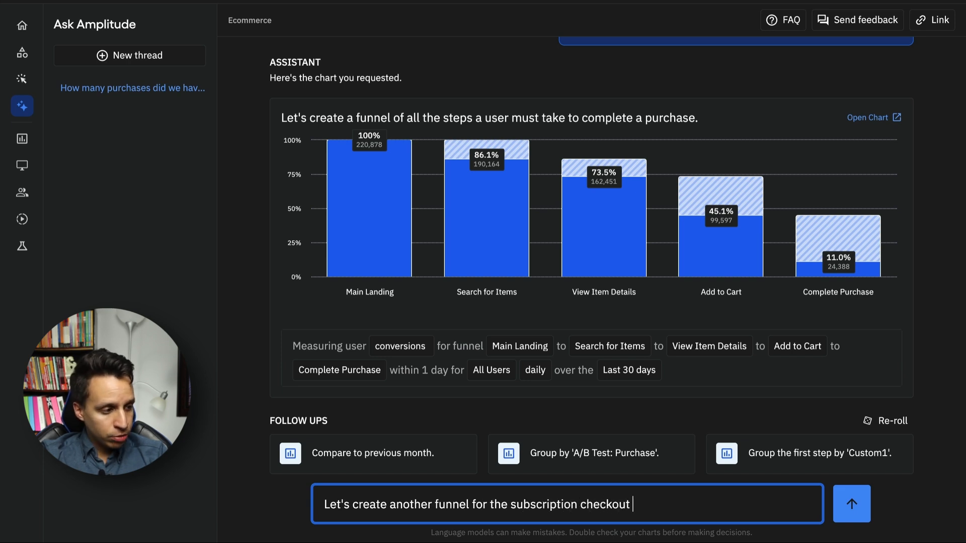
key(Return)
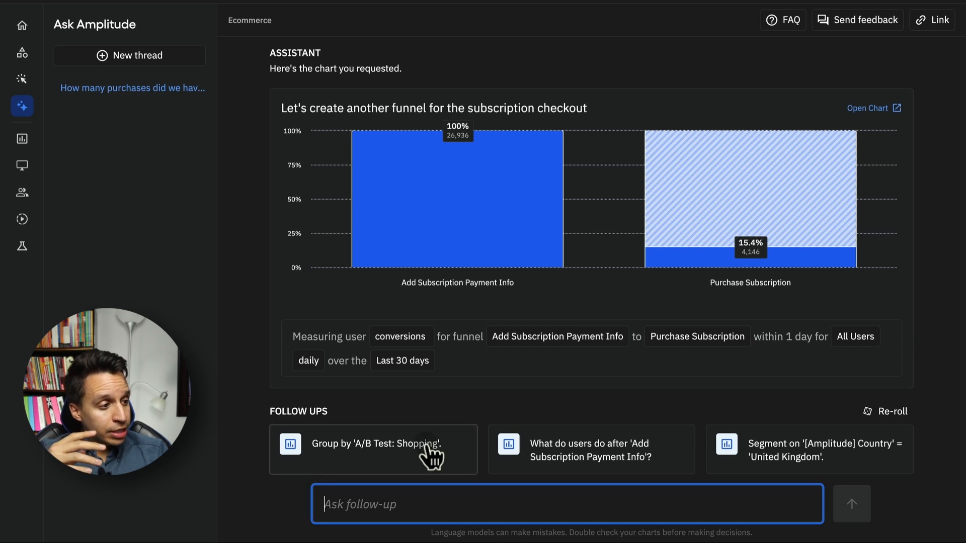
Review the thread, then ask 'Do we have any events around shipping and credit cards?'.
scroll(631, 245, up, 10)
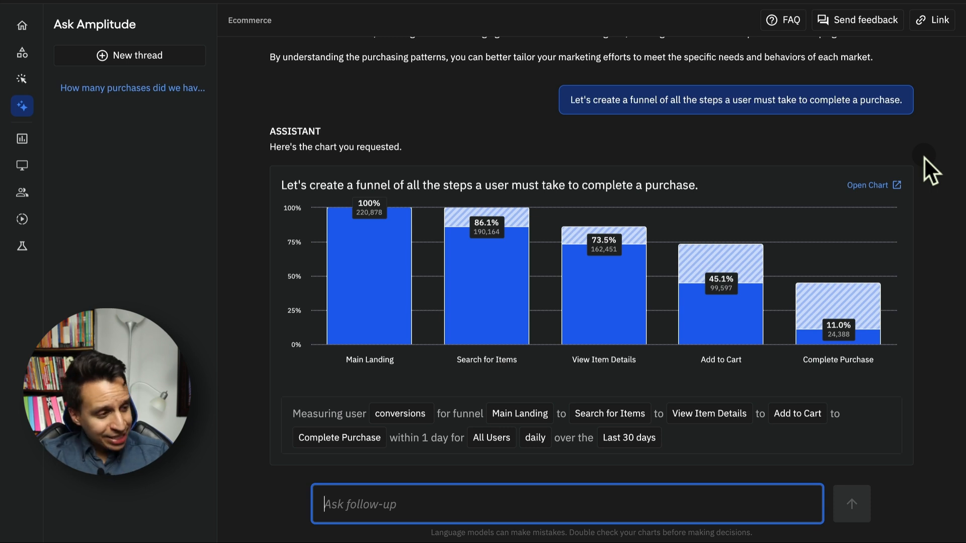
scroll(907, 174, down, 10)
text(Do we have any events around shipping and credit cards?)
key(Return)
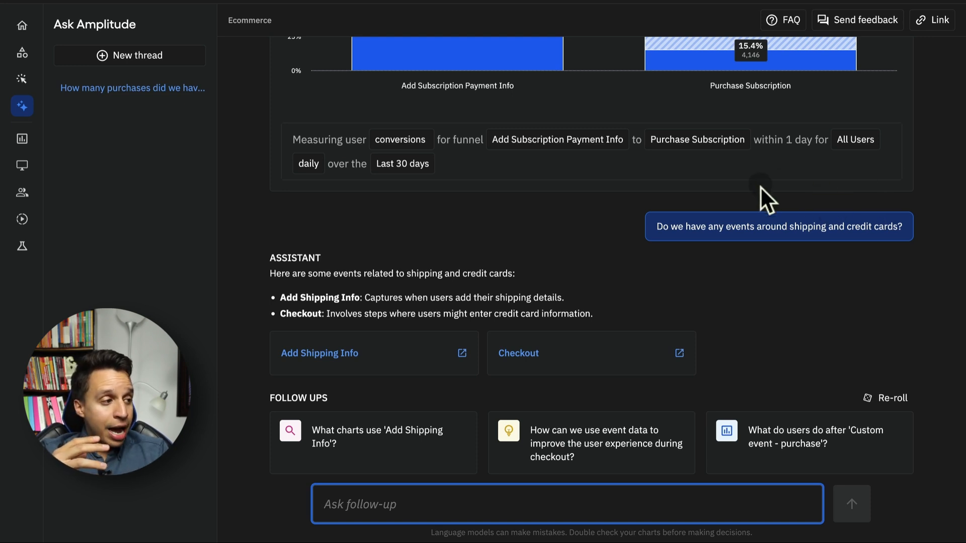
Scroll back up the thread to the subscription funnel showing 84.6% drop-off before Purchase Subscription.
scroll(759, 186, up, 5)
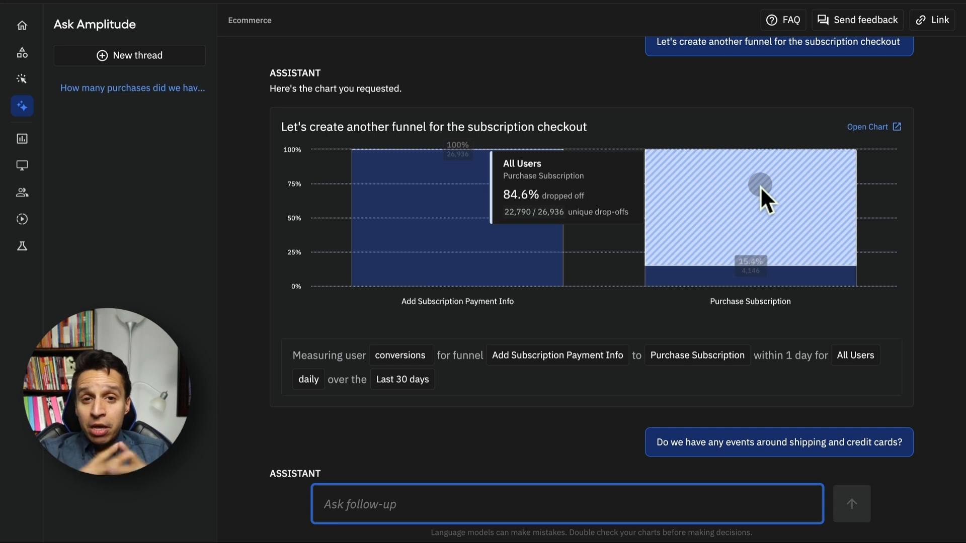